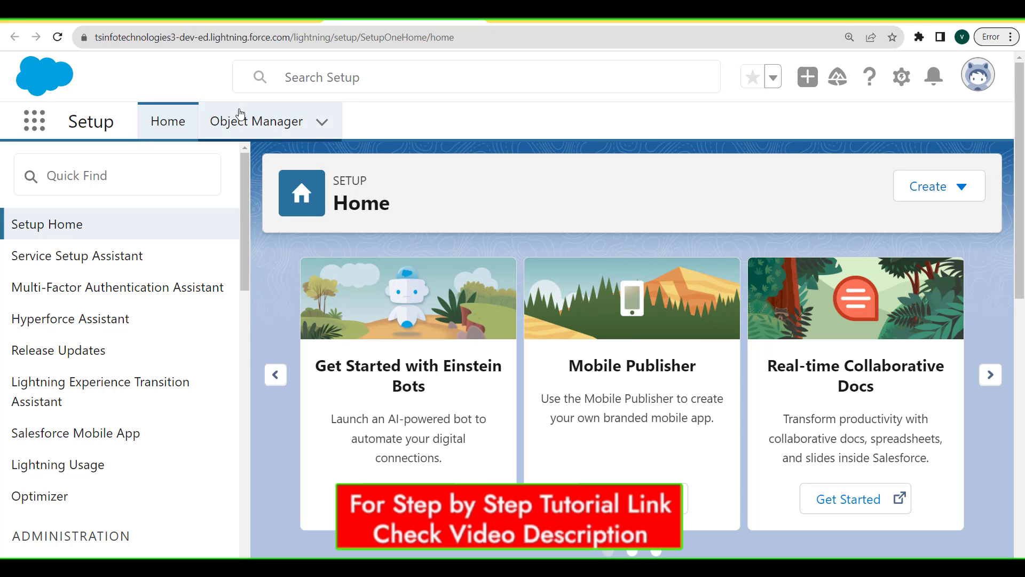
# - Search the Object Manager for "product" and open the custom object with API name Product__c
pyautogui.click(278, 127)
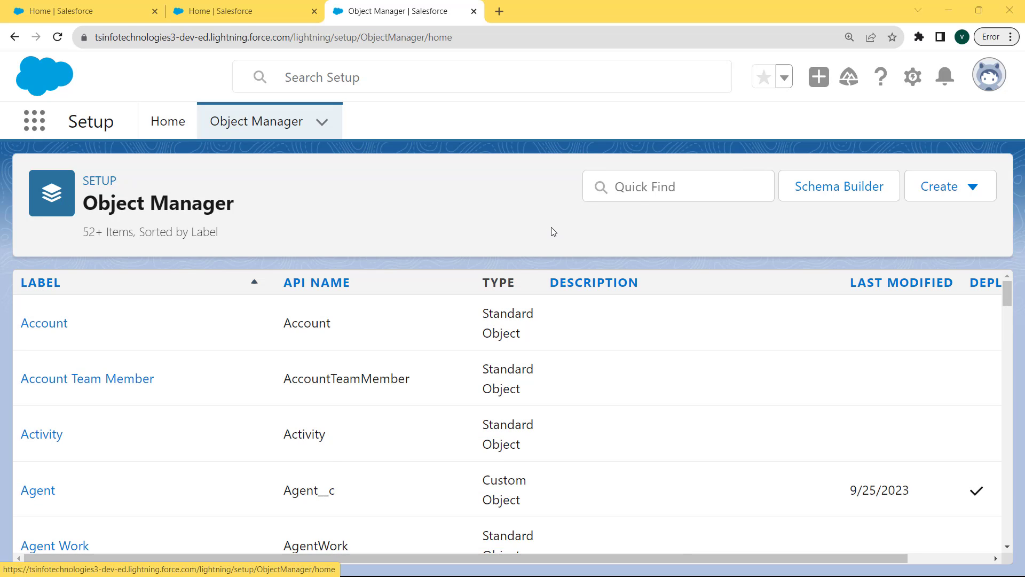
pyautogui.click(640, 192)
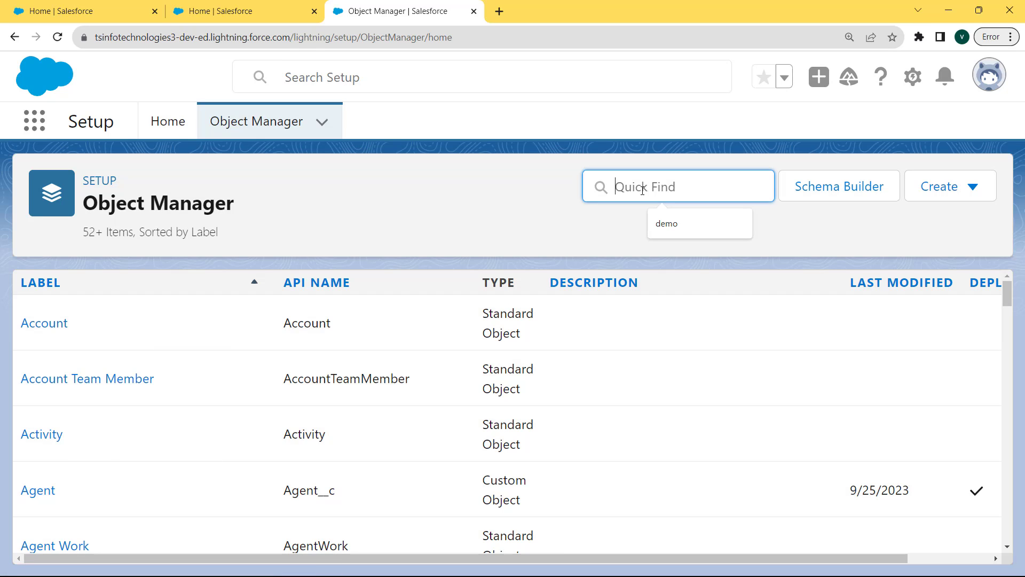
pyautogui.write('product')
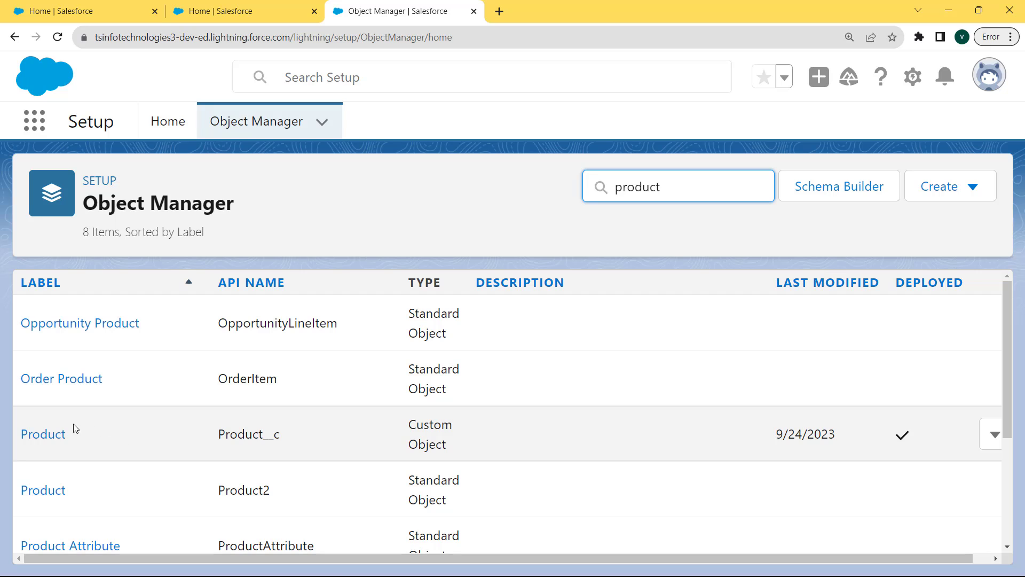
pyautogui.click(40, 437)
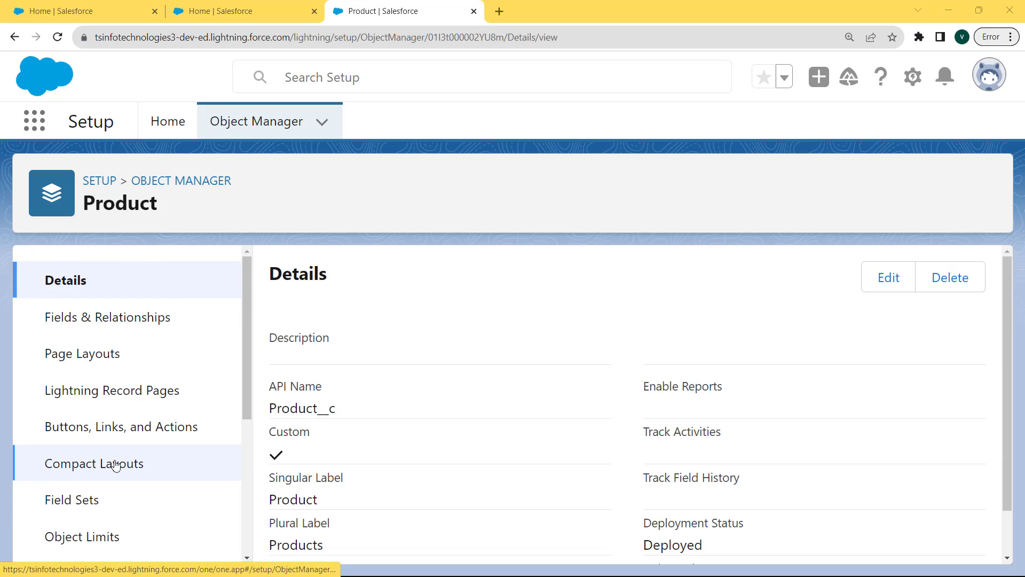
# - Open the Product object's custom field Product Website for editing from its fields and relationships
pyautogui.click(88, 321)
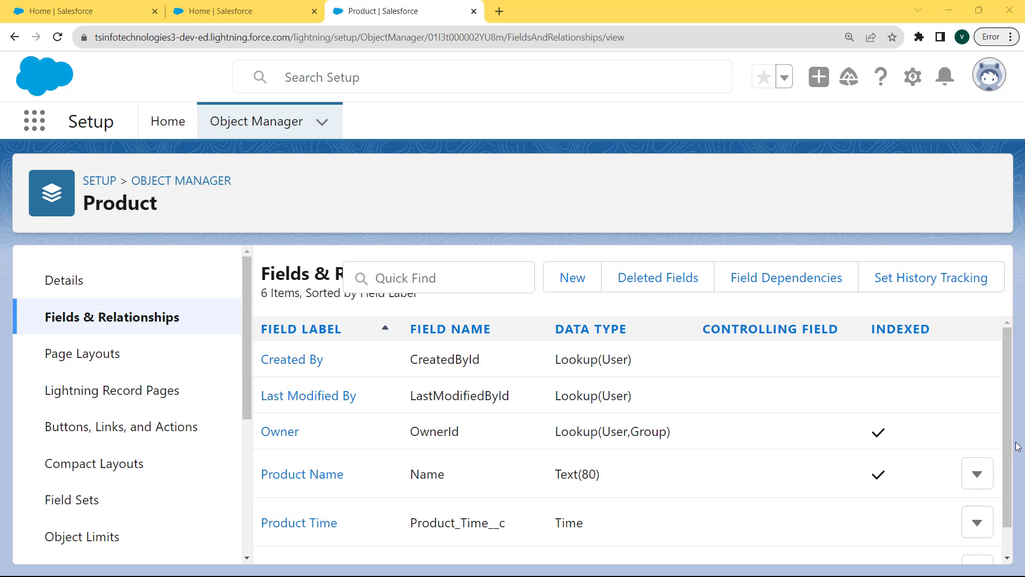
pyautogui.scroll(-1, 1016, 446)
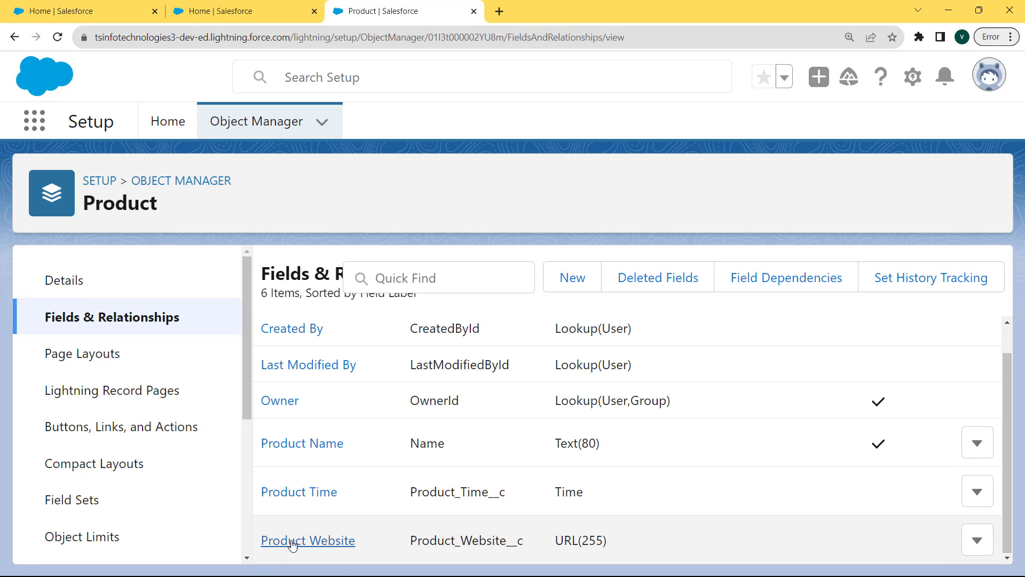
pyautogui.click(316, 544)
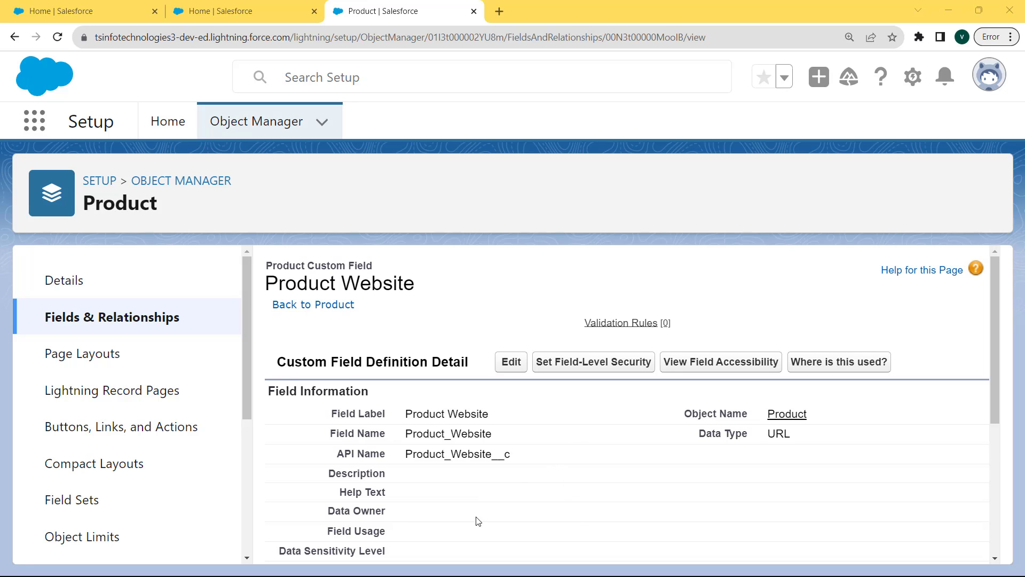
pyautogui.click(510, 363)
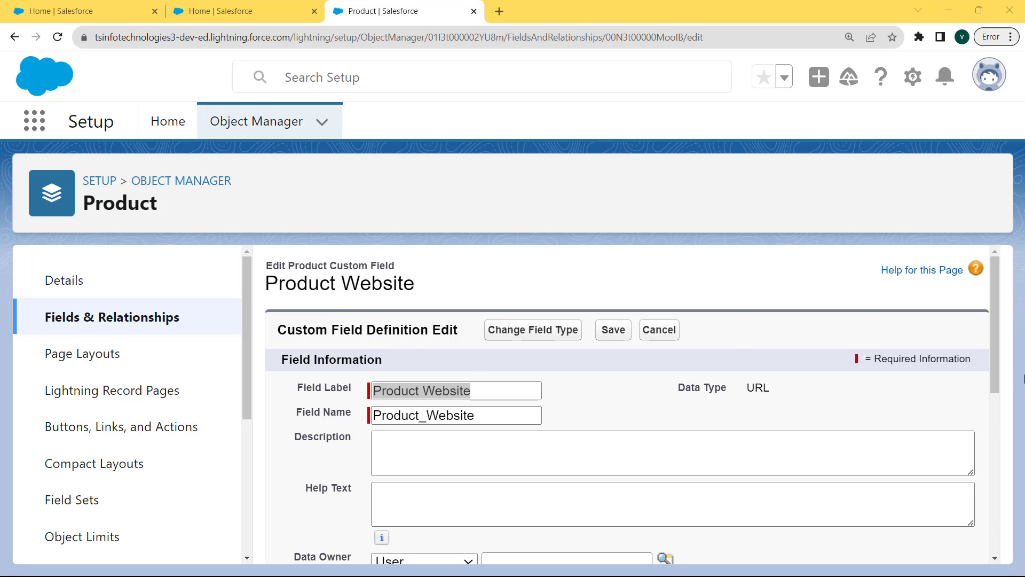
pyautogui.moveTo(993, 350); pyautogui.dragTo(1005, 553)
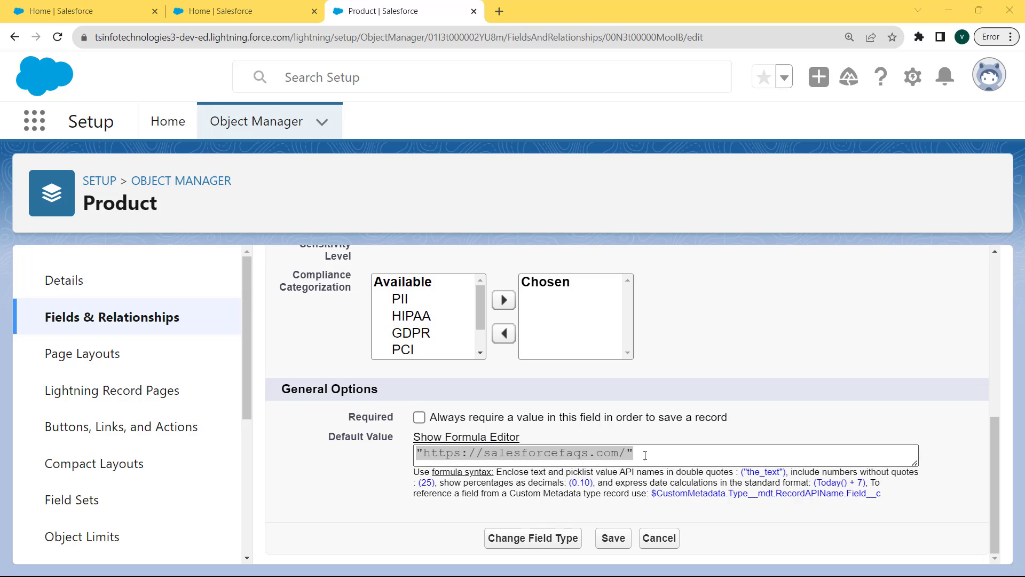
pyautogui.click(643, 450)
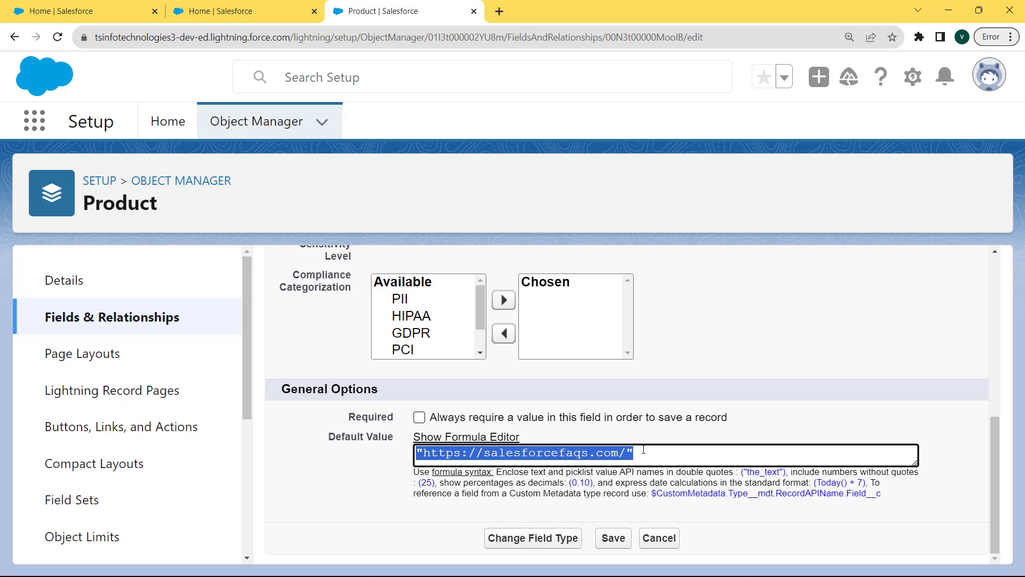
pyautogui.moveTo(643, 450); pyautogui.dragTo(400, 469)
pyautogui.click(612, 538)
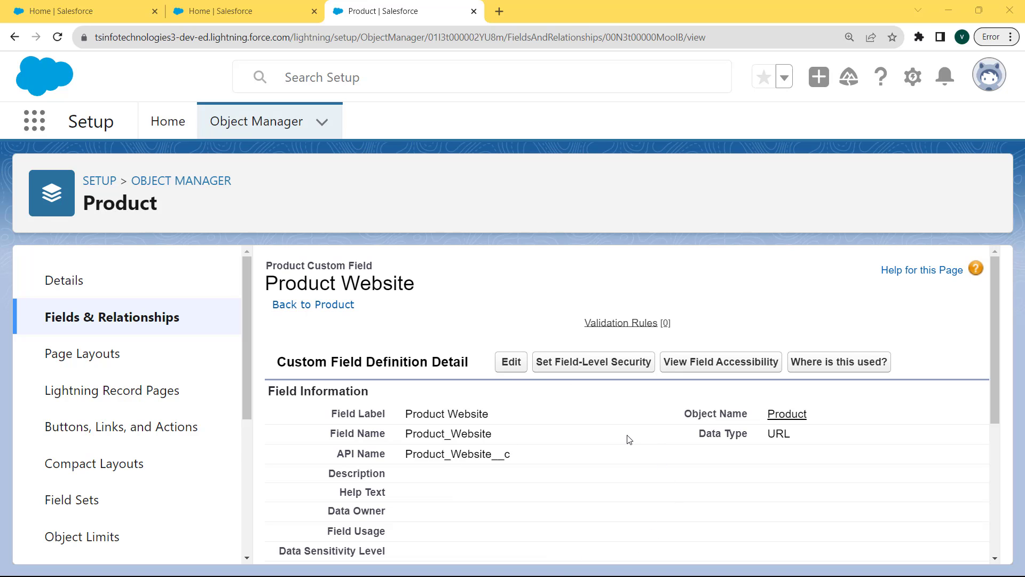
pyautogui.moveTo(991, 317); pyautogui.dragTo(992, 475)
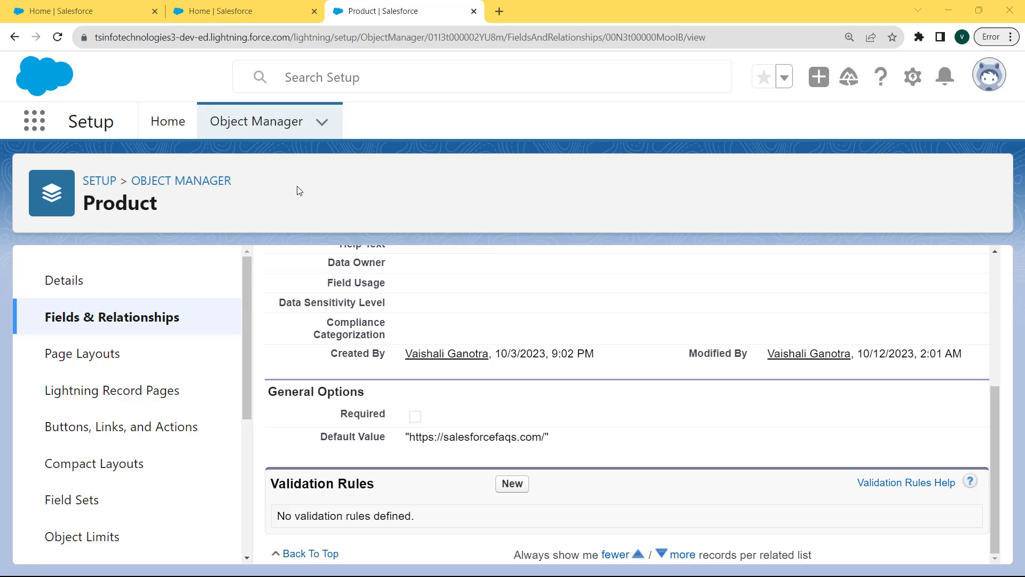
# - Switch to the Sales app and open its list of custom Products
pyautogui.click(45, 131)
pyautogui.write('sal')
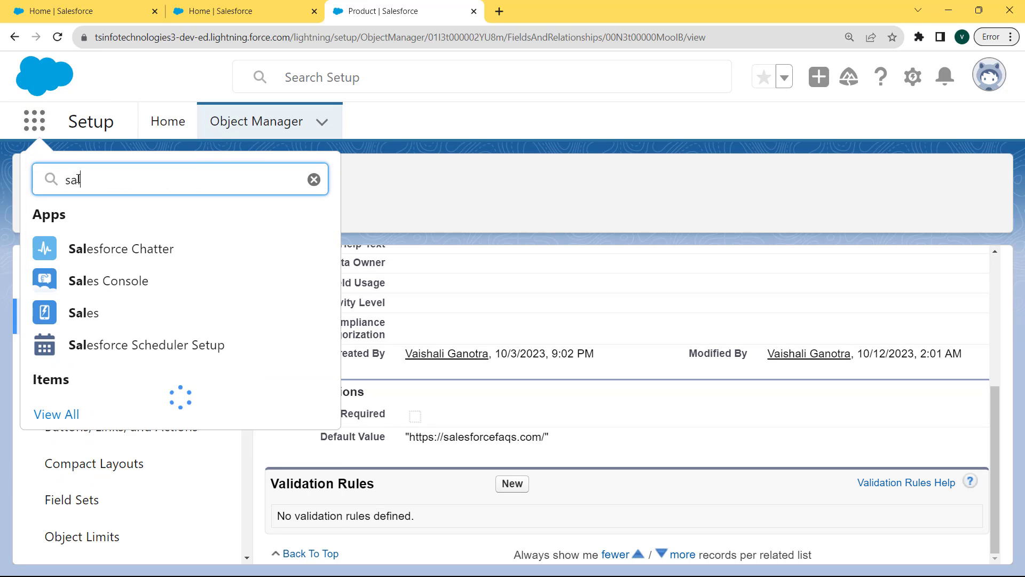
pyautogui.write('es')
pyautogui.click(83, 312)
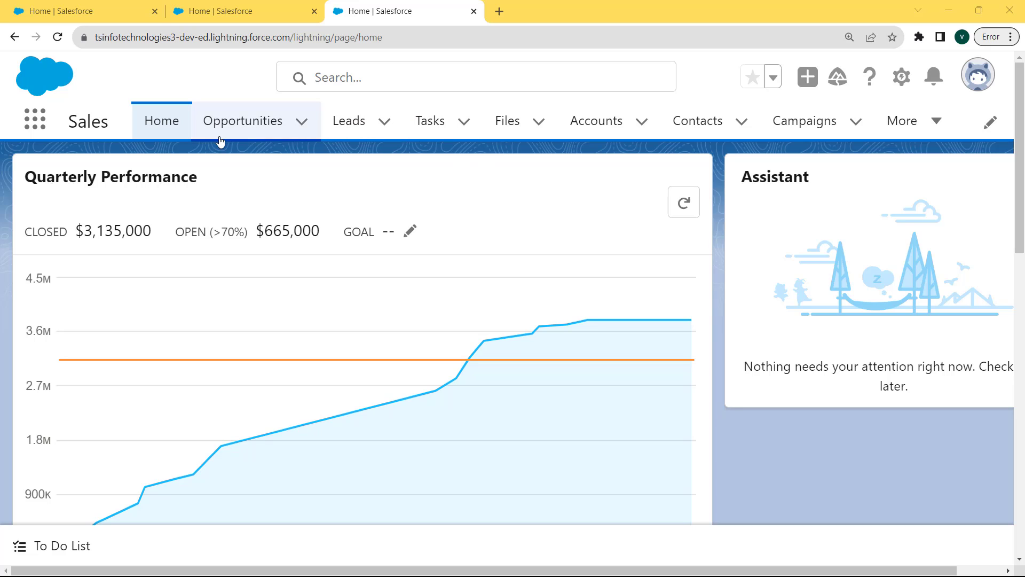
pyautogui.click(936, 121)
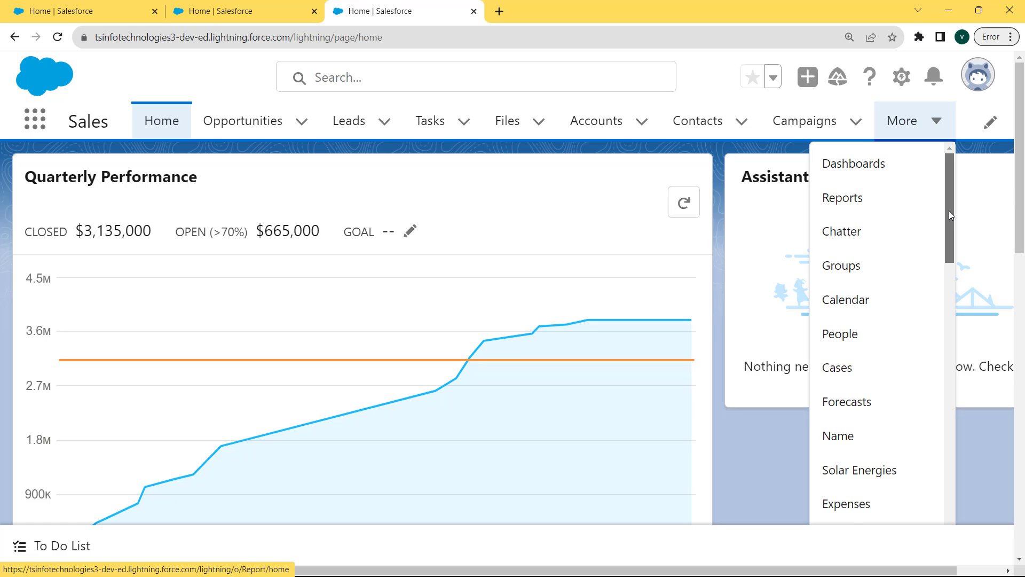
pyautogui.moveTo(949, 211); pyautogui.dragTo(947, 449)
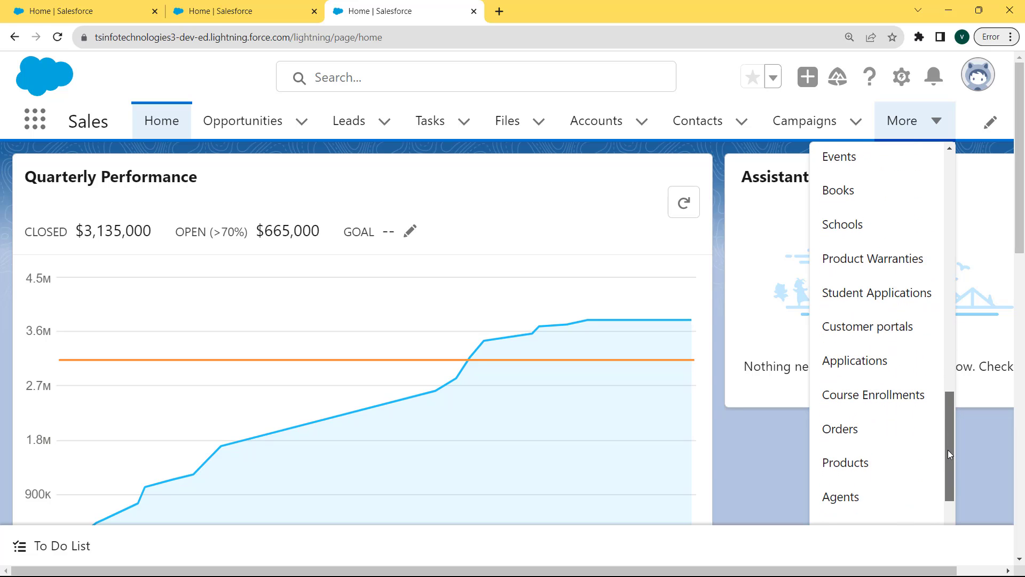
pyautogui.click(906, 459)
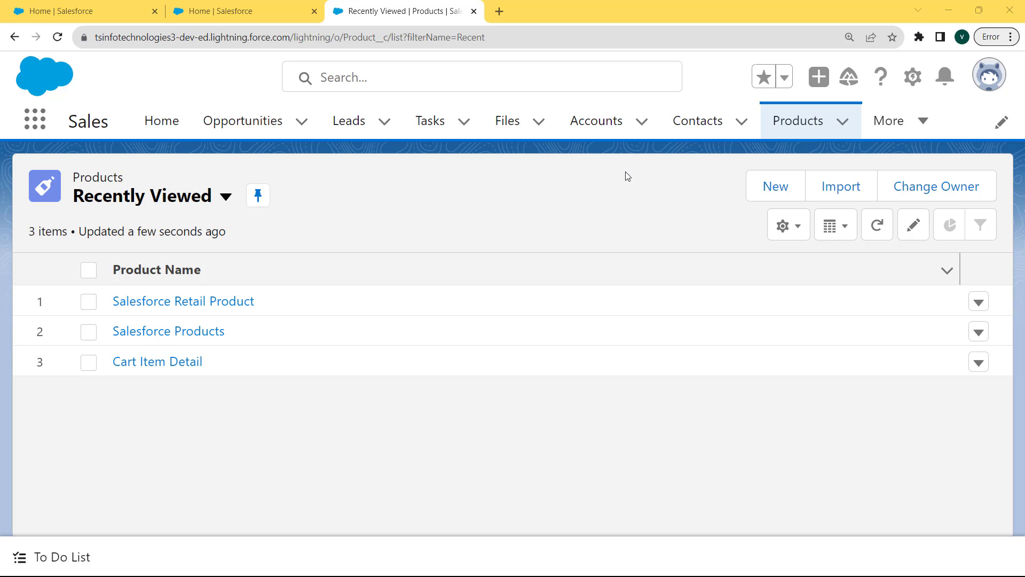
# - Create and save a new product record named Salesforce Product with a product time of 12:30 AM, keeping the default website
pyautogui.click(788, 185)
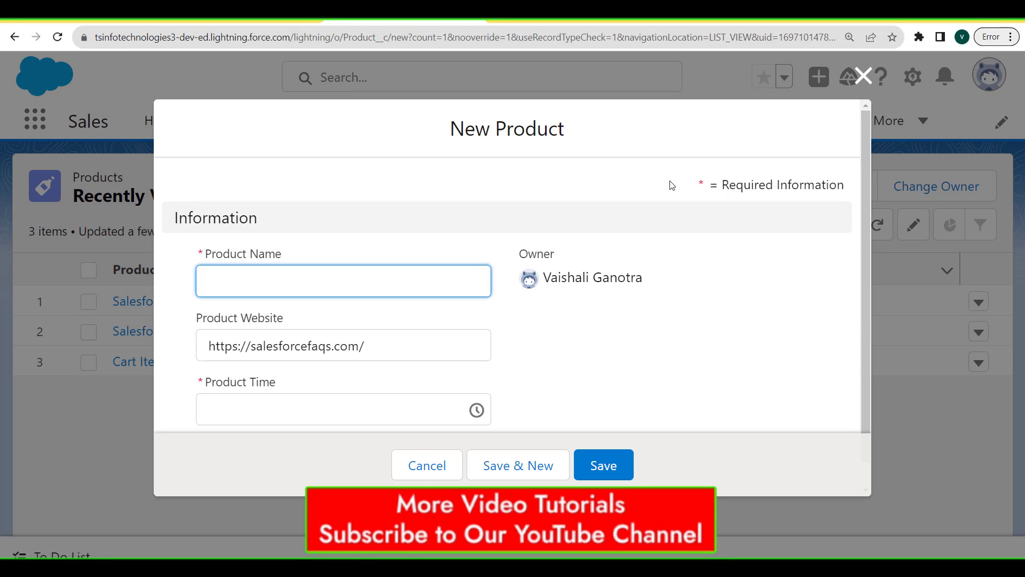
pyautogui.click(369, 275)
pyautogui.write('S')
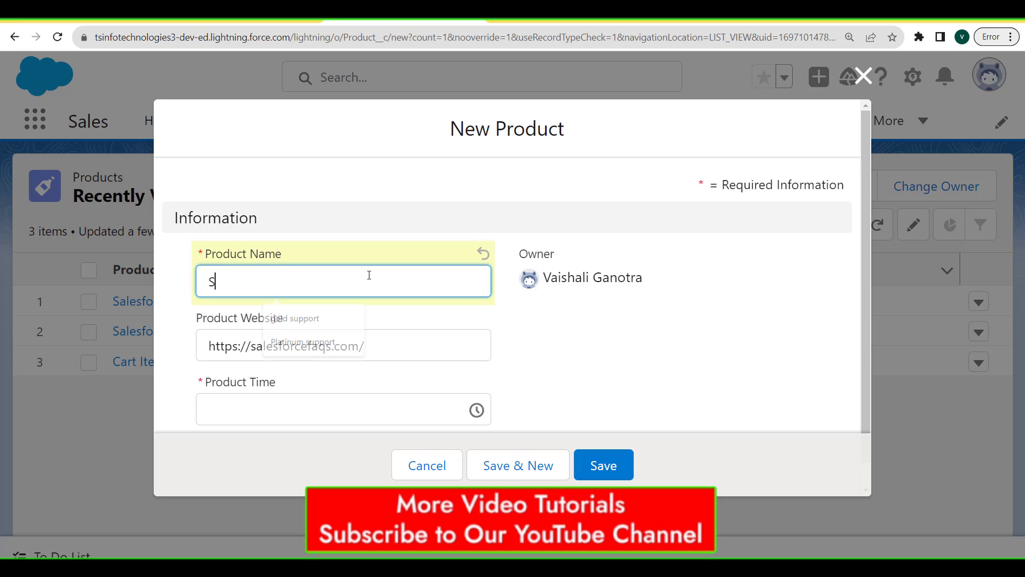
pyautogui.write('alesforc')
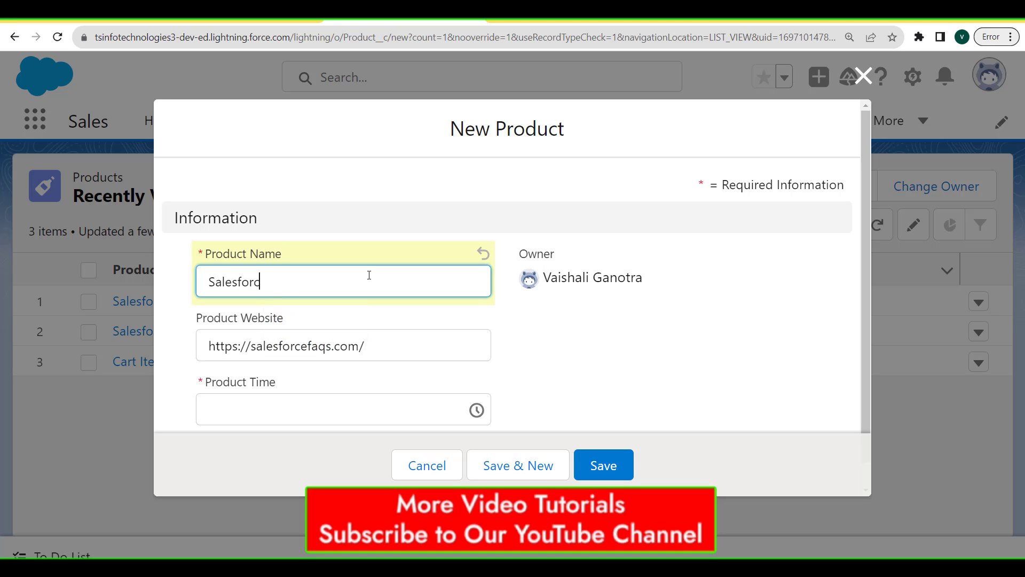
pyautogui.write('e Product')
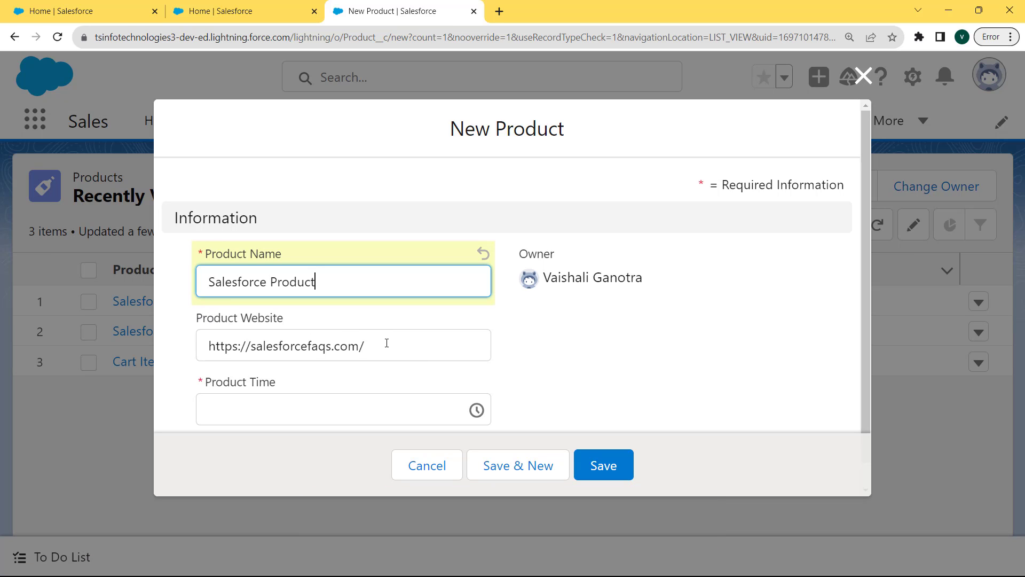
pyautogui.click(299, 409)
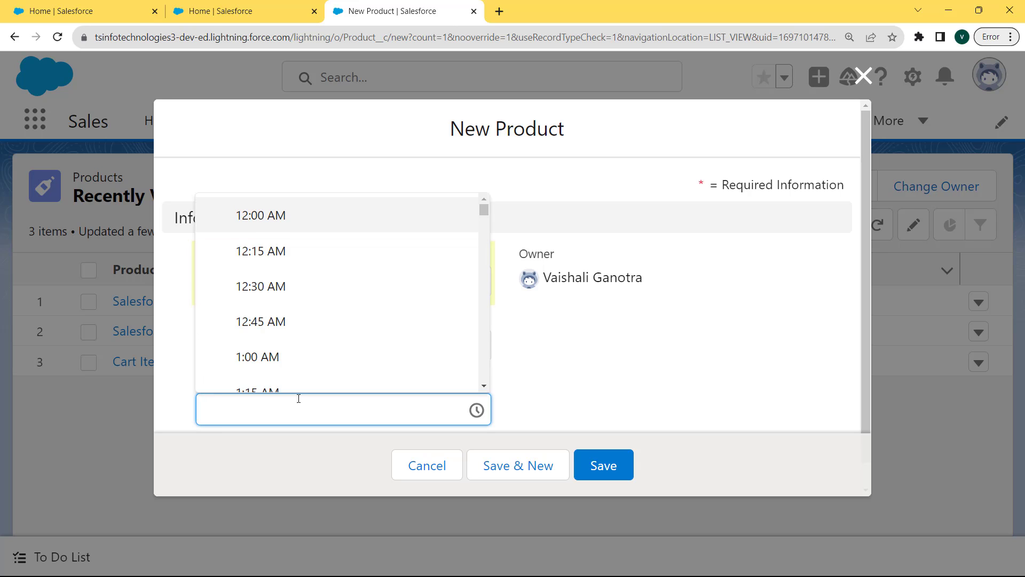
pyautogui.click(270, 287)
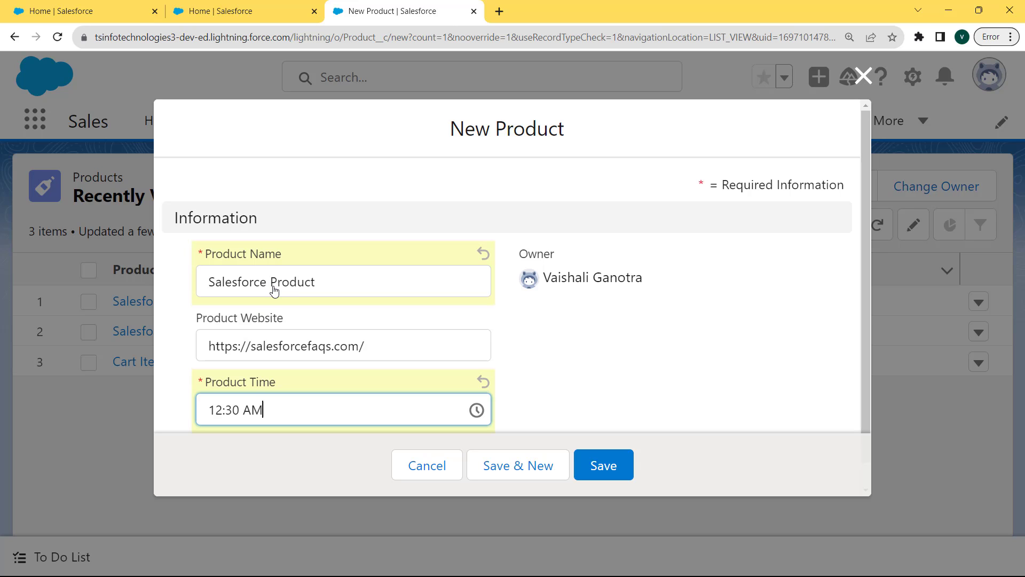
pyautogui.click(634, 466)
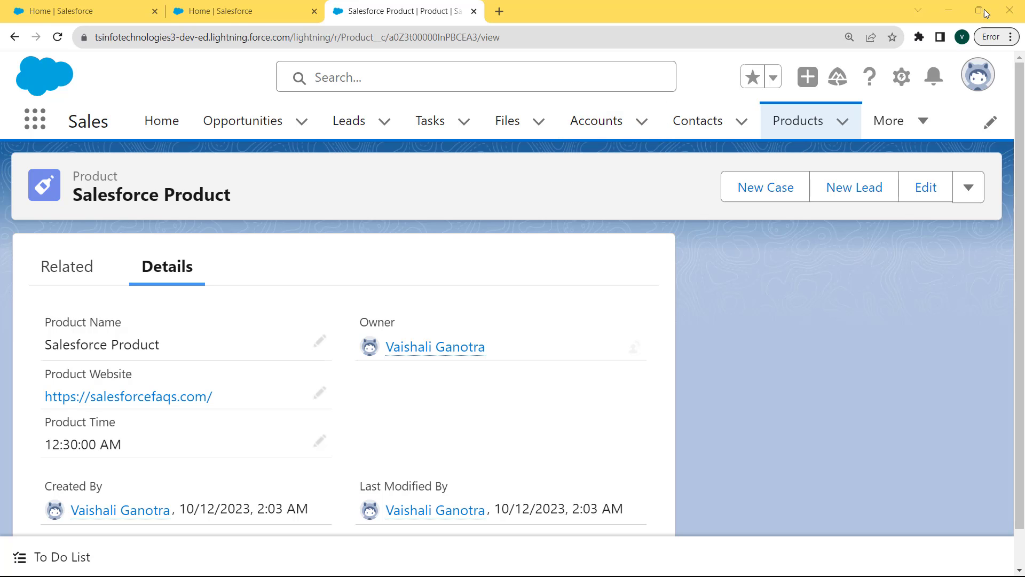
# - Switch from Lightning Experience to Salesforce Classic and open Setup
pyautogui.click(982, 79)
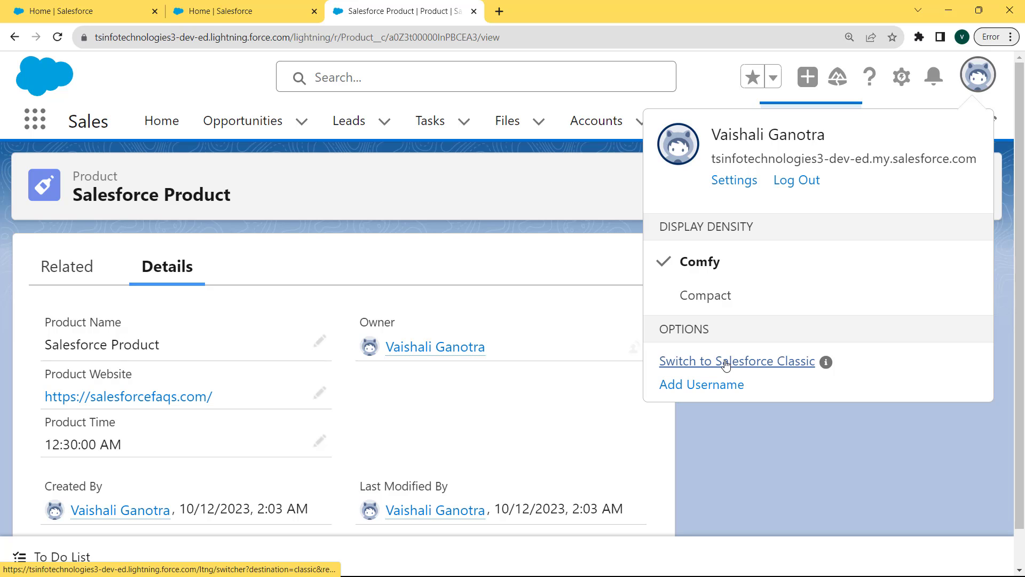
pyautogui.click(725, 361)
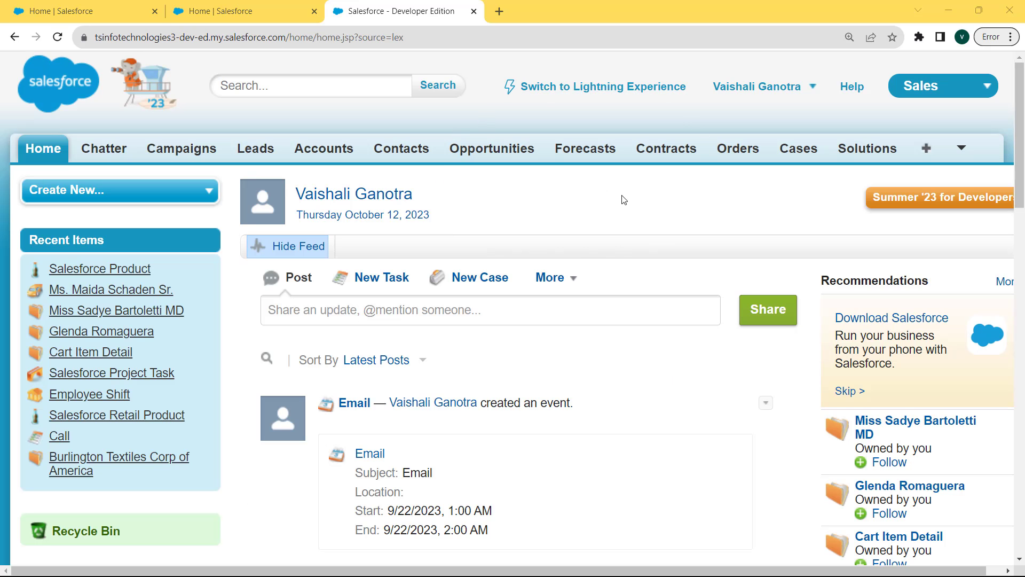
pyautogui.click(812, 88)
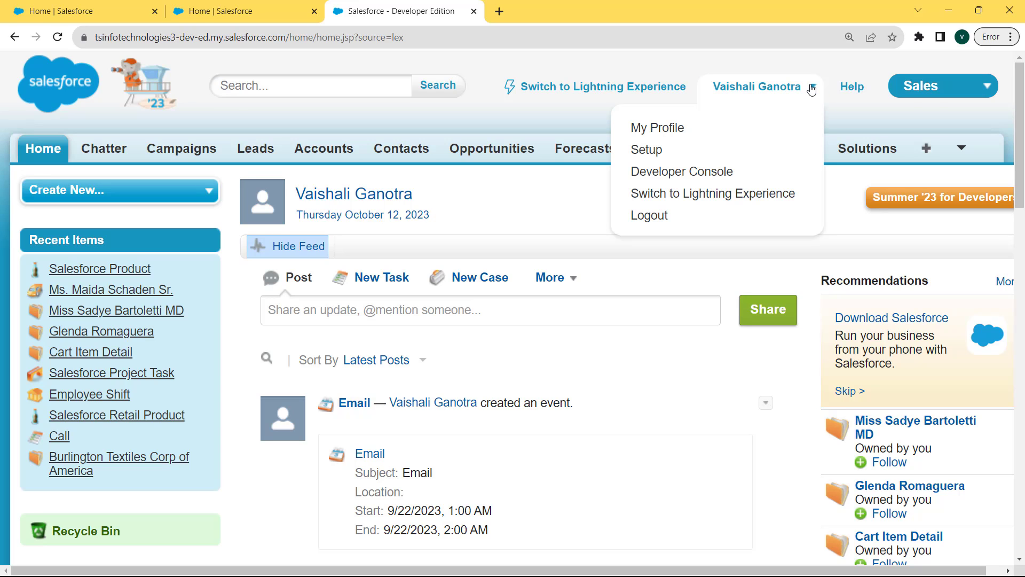
pyautogui.click(652, 152)
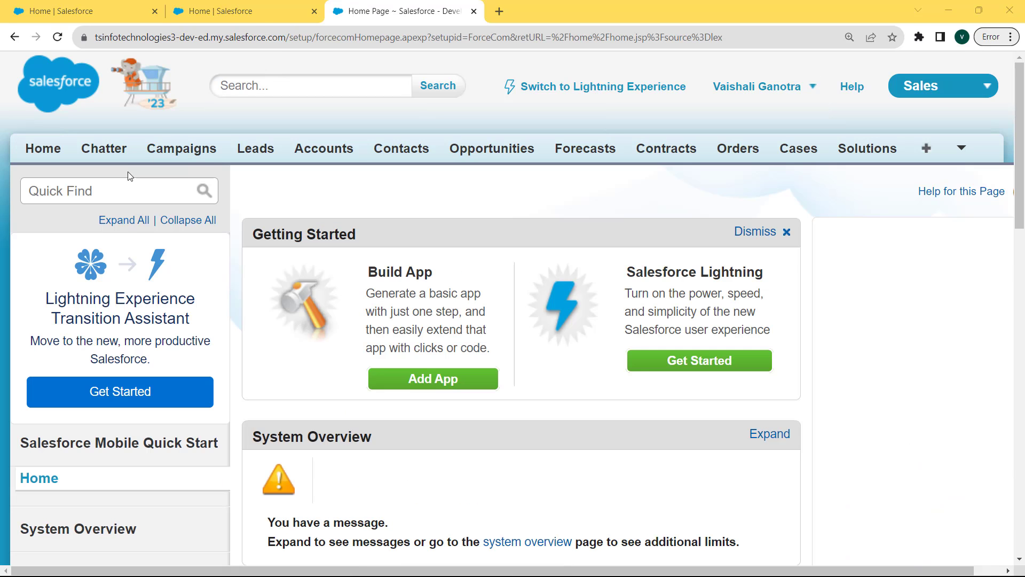
# - Search Setup for "object", open the custom objects list and open the Project object
pyautogui.click(128, 188)
pyautogui.write('object')
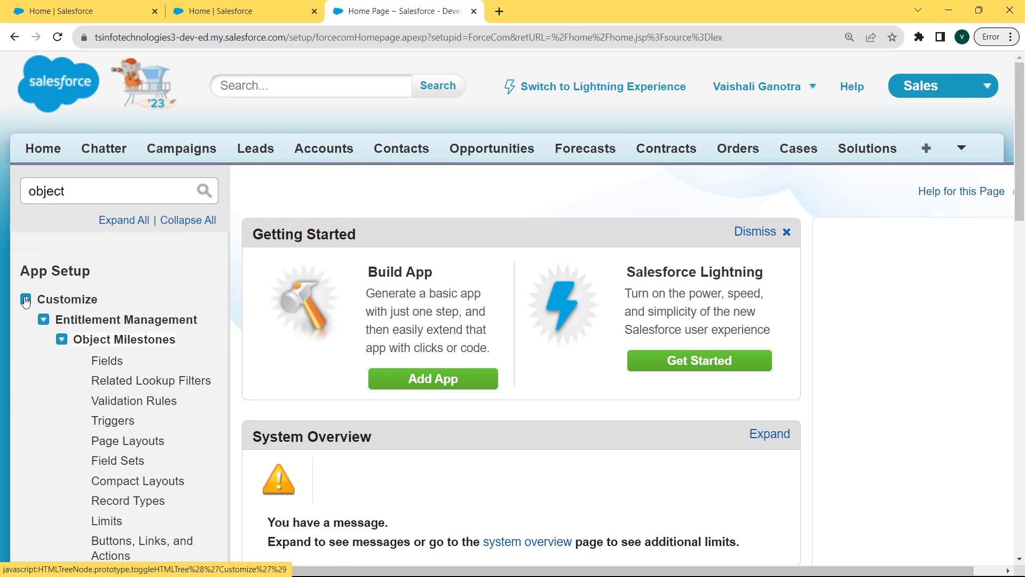
pyautogui.click(77, 342)
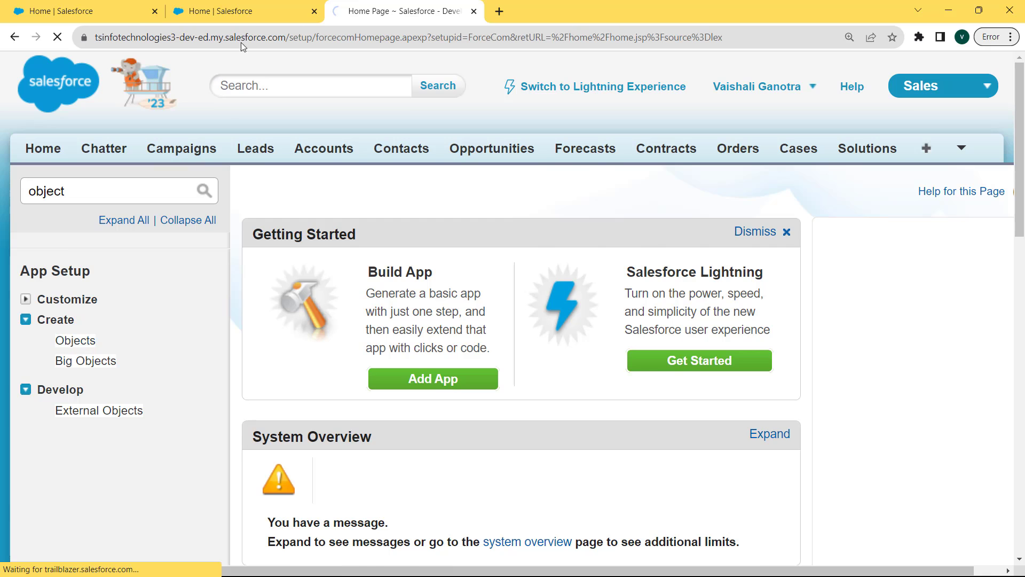
pyautogui.moveTo(1021, 159); pyautogui.dragTo(1022, 282)
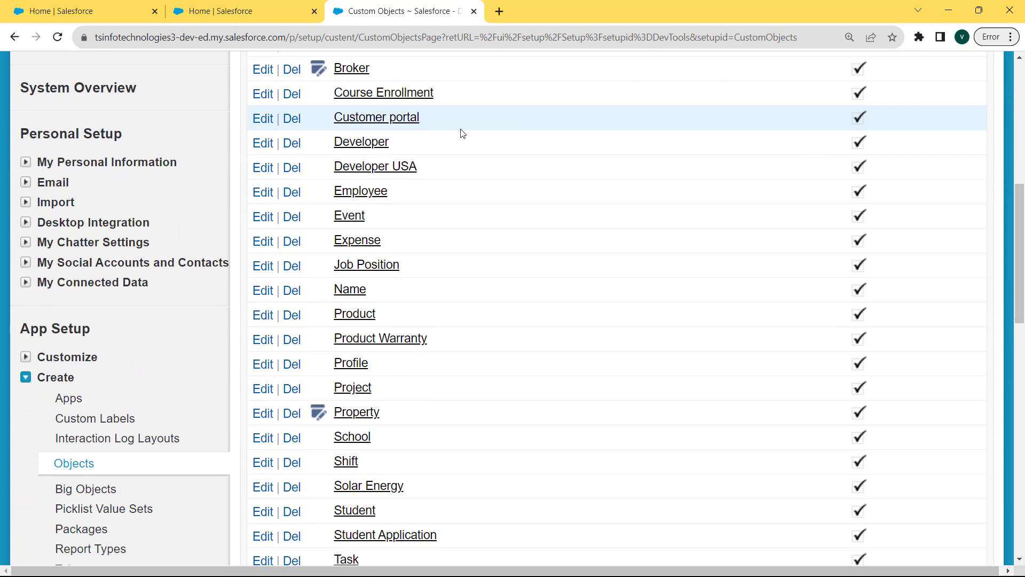
pyautogui.click(355, 388)
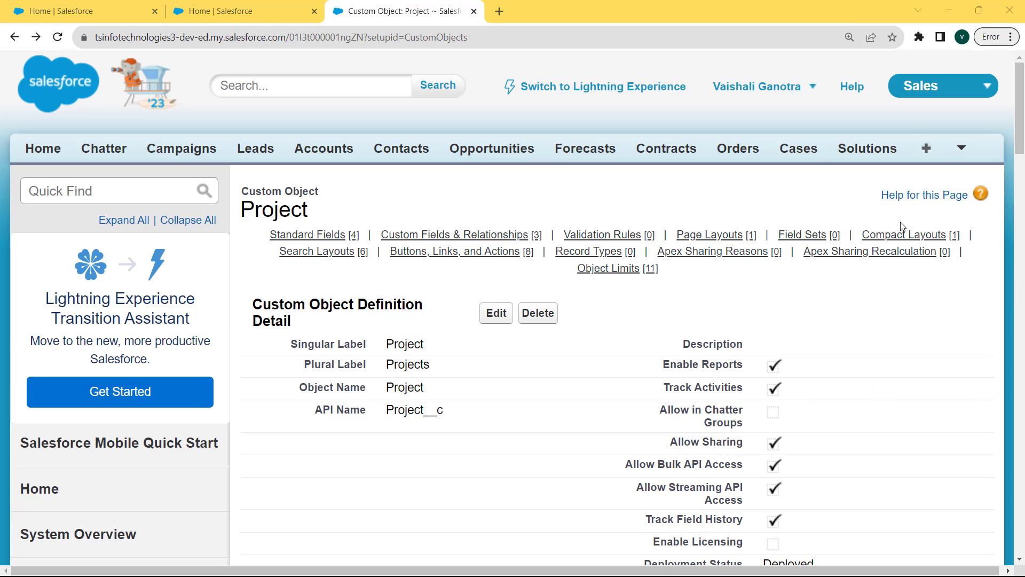
# - Open the Project object's custom field Project Documentation URL for editing
pyautogui.moveTo(1023, 149); pyautogui.dragTo(1022, 265)
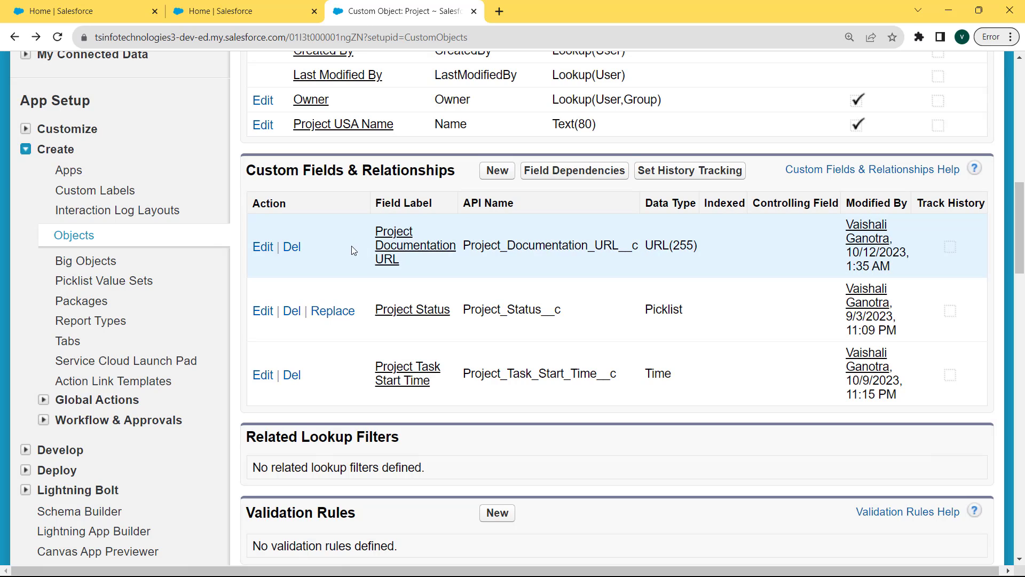
pyautogui.click(391, 257)
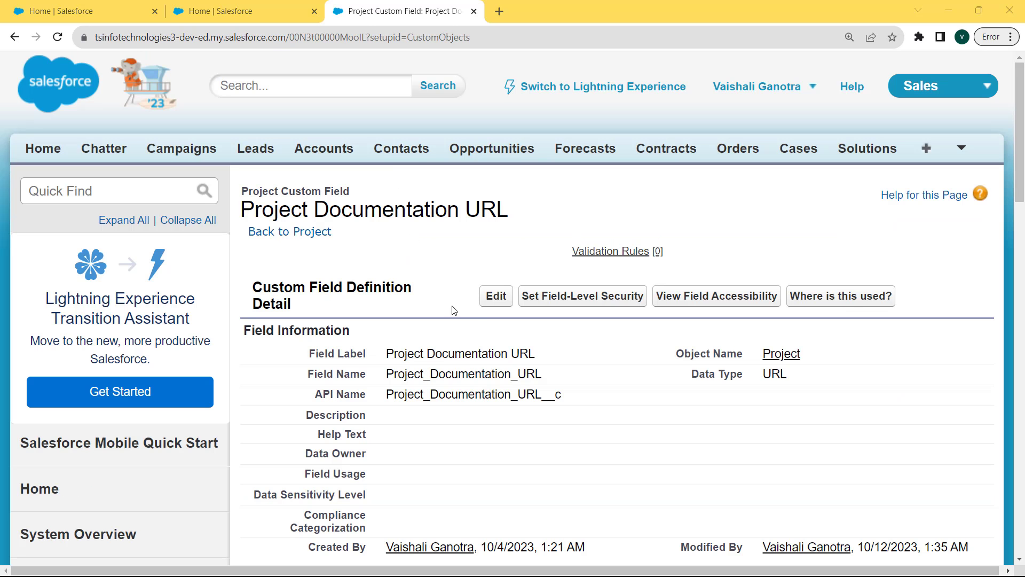
pyautogui.click(501, 303)
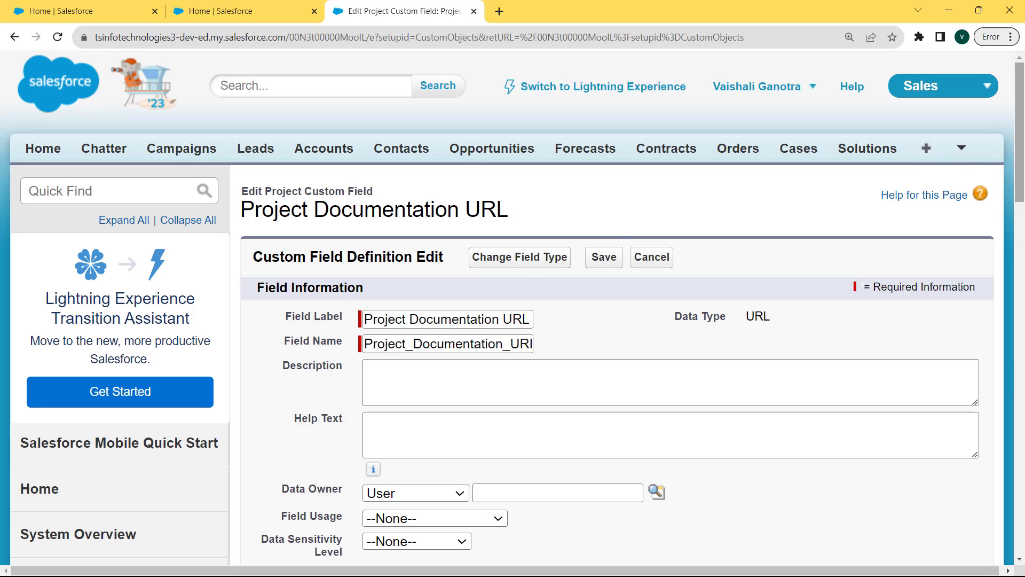
pyautogui.scroll(-4, 1022, 153)
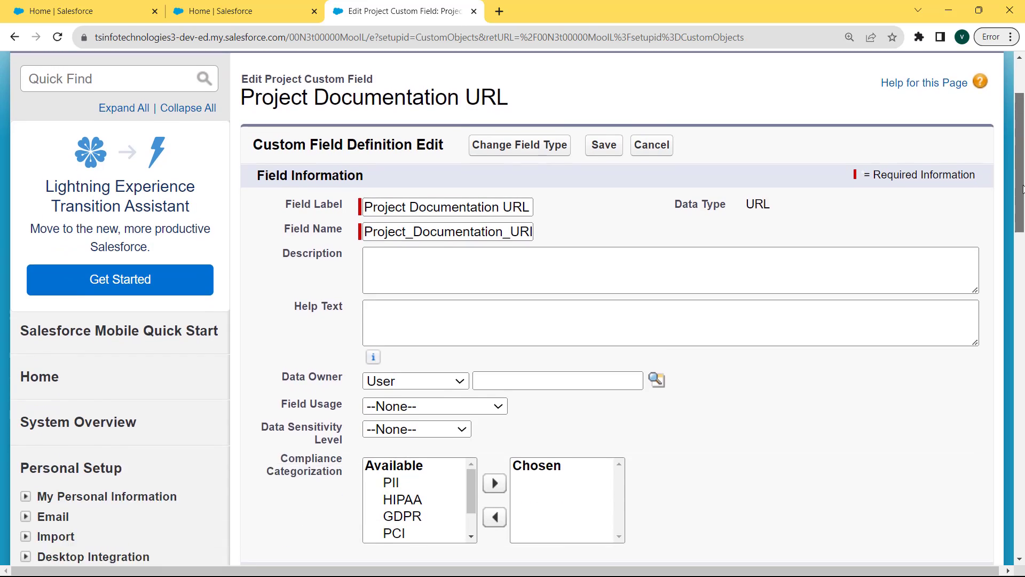
pyautogui.scroll(-2, 1022, 245)
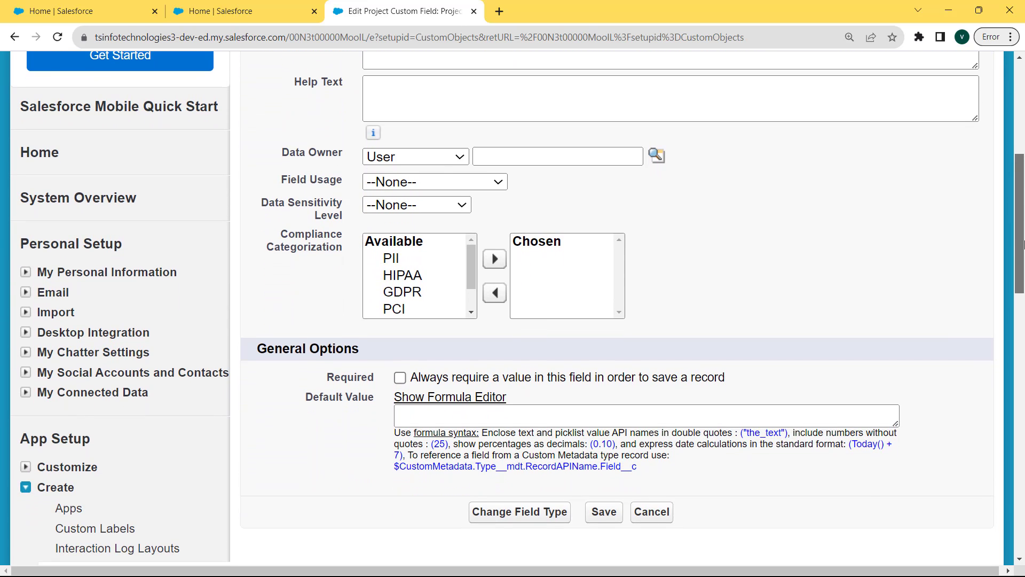
pyautogui.moveTo(1023, 245); pyautogui.dragTo(1024, 245)
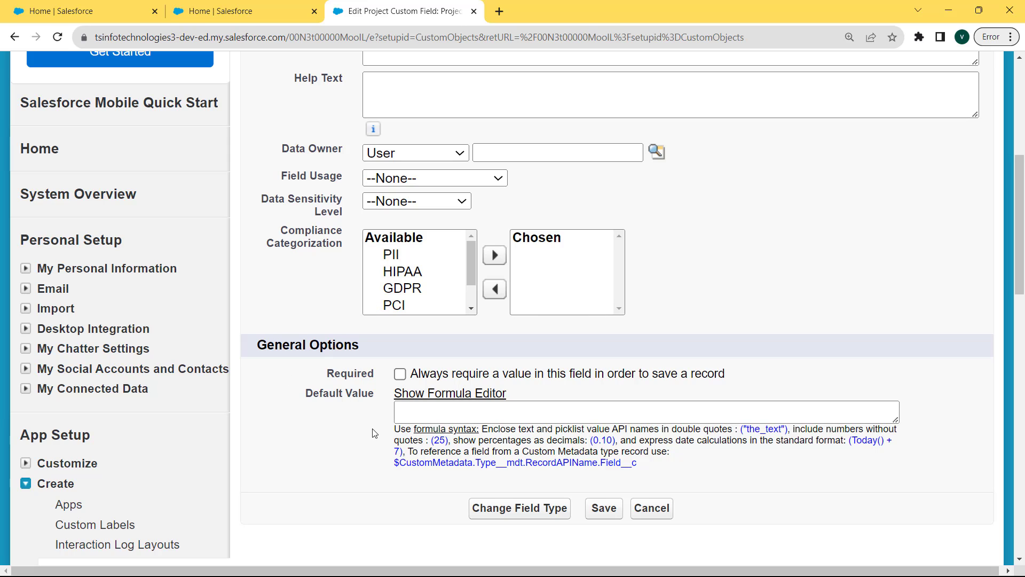
pyautogui.click(437, 408)
pyautogui.write('"https://pythonguides.com/python-and-machine-learning-training-course/"')
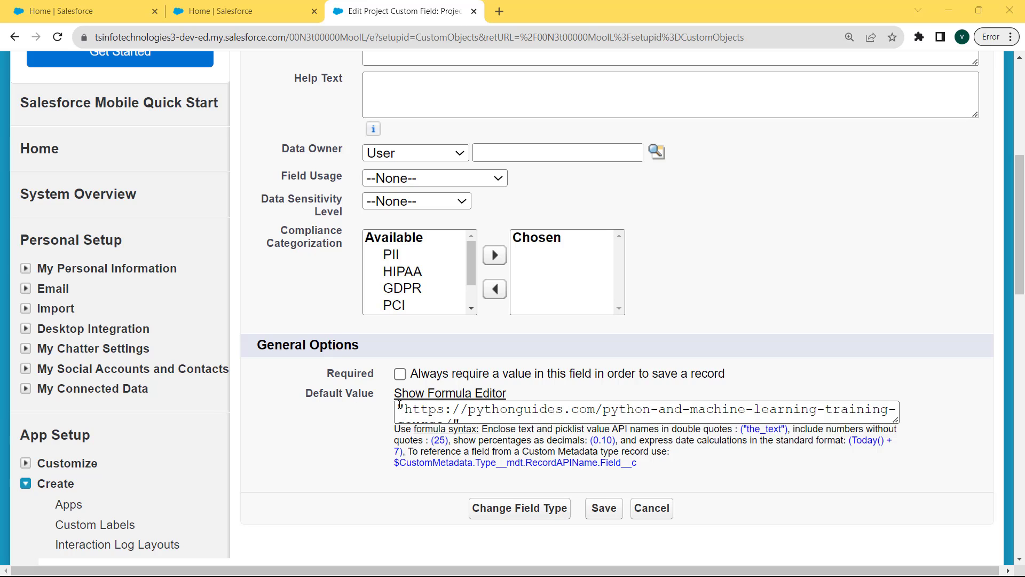
pyautogui.moveTo(399, 404); pyautogui.dragTo(502, 418)
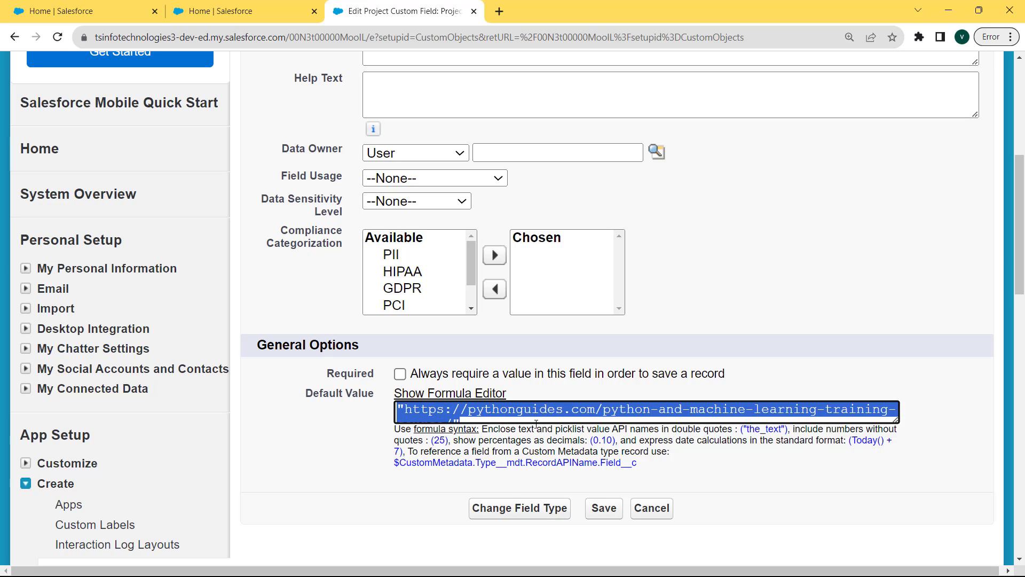
pyautogui.click(603, 507)
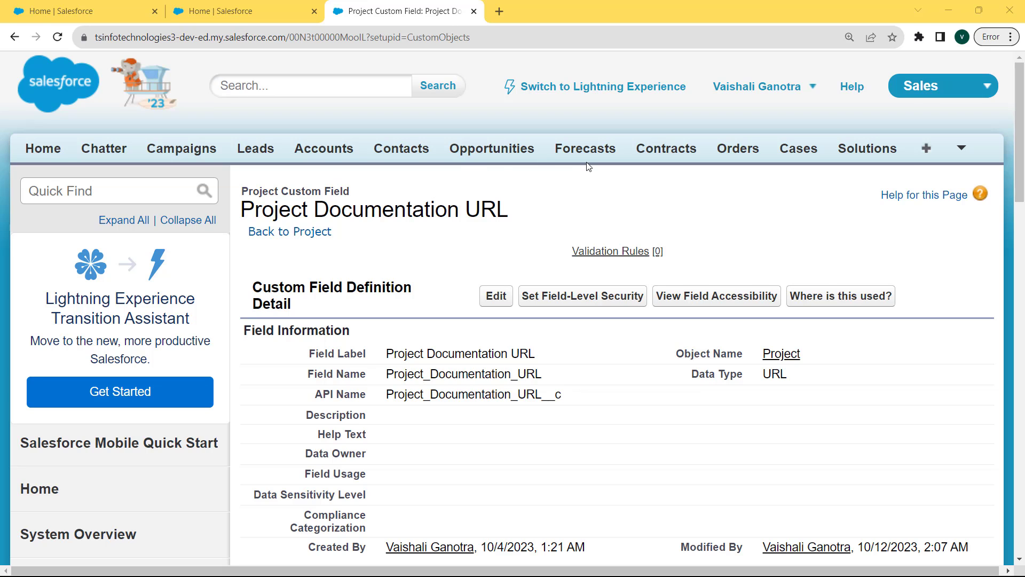
# - Go to the Projects home page and start a new project record
pyautogui.click(955, 152)
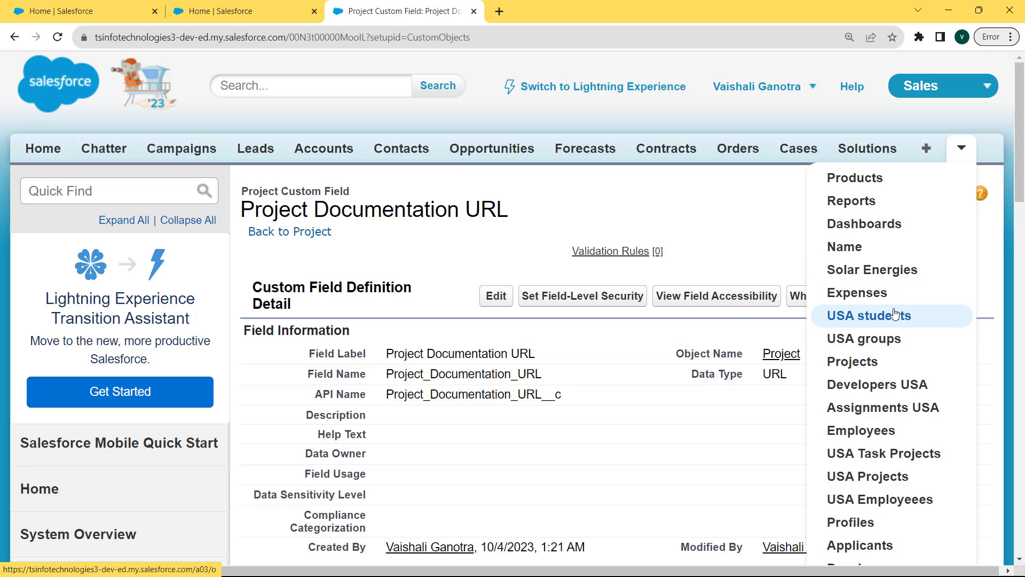
pyautogui.click(869, 363)
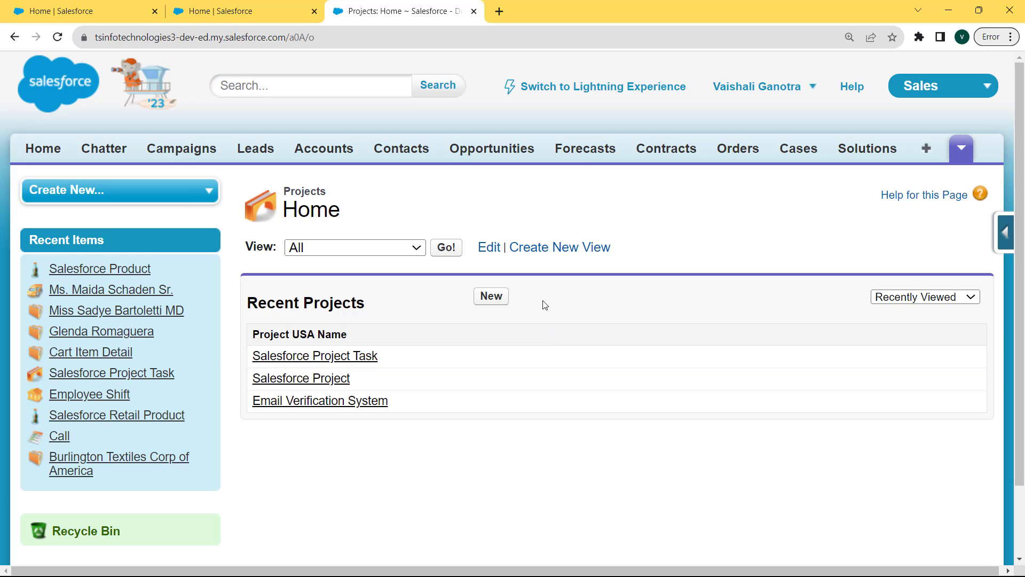
pyautogui.click(492, 299)
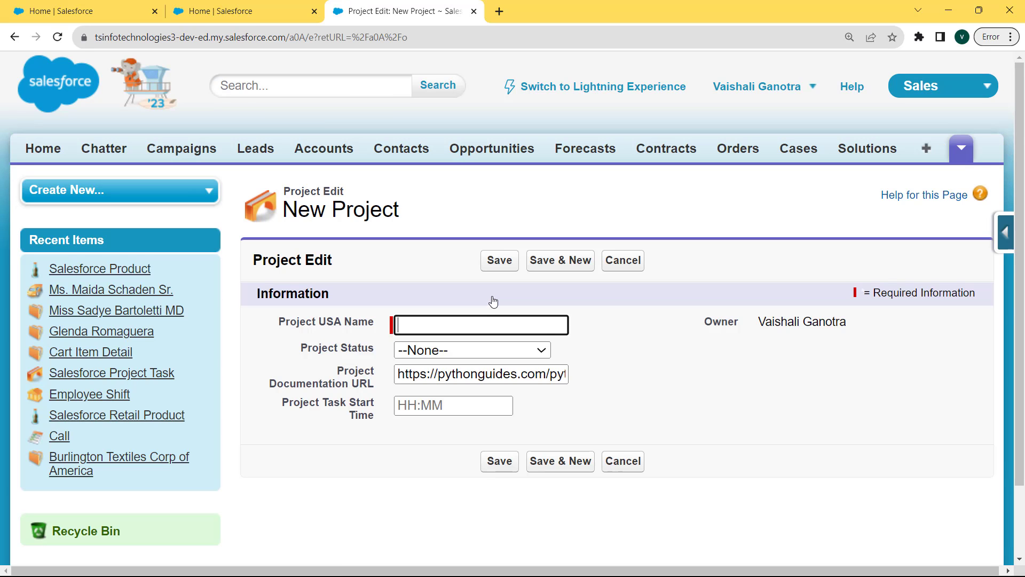
# - Name the project Salesforce Project, set status Planning Development and task start time 9:00, keep the default documentation URL, and save the record
pyautogui.click(458, 325)
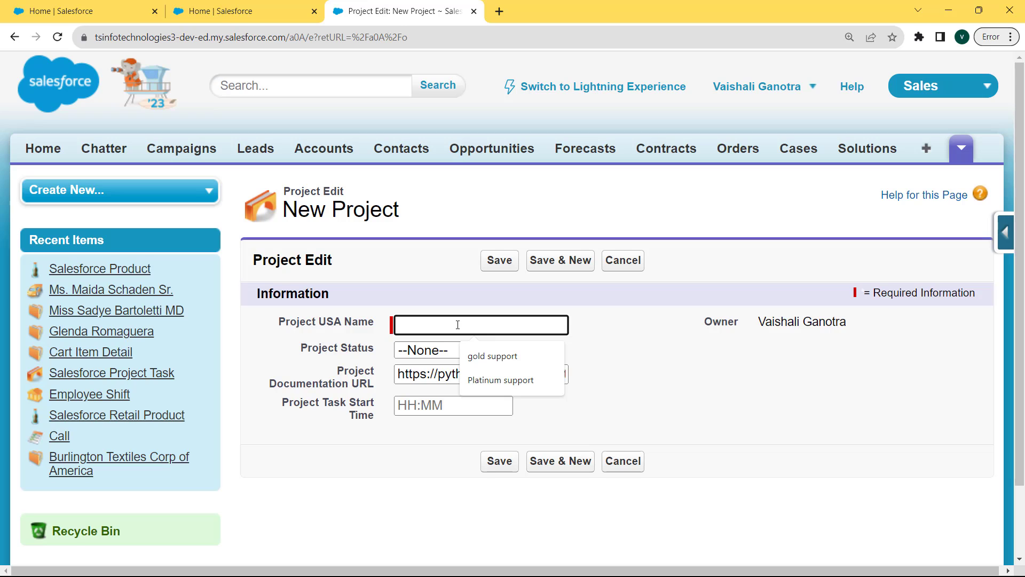
pyautogui.write('Salesforce Project')
pyautogui.click(432, 351)
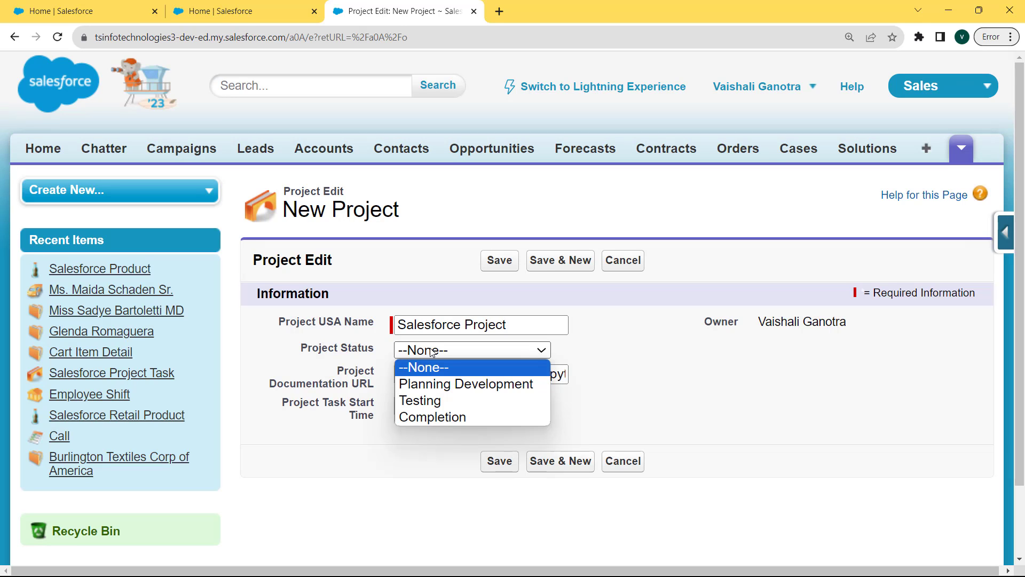
pyautogui.click(443, 384)
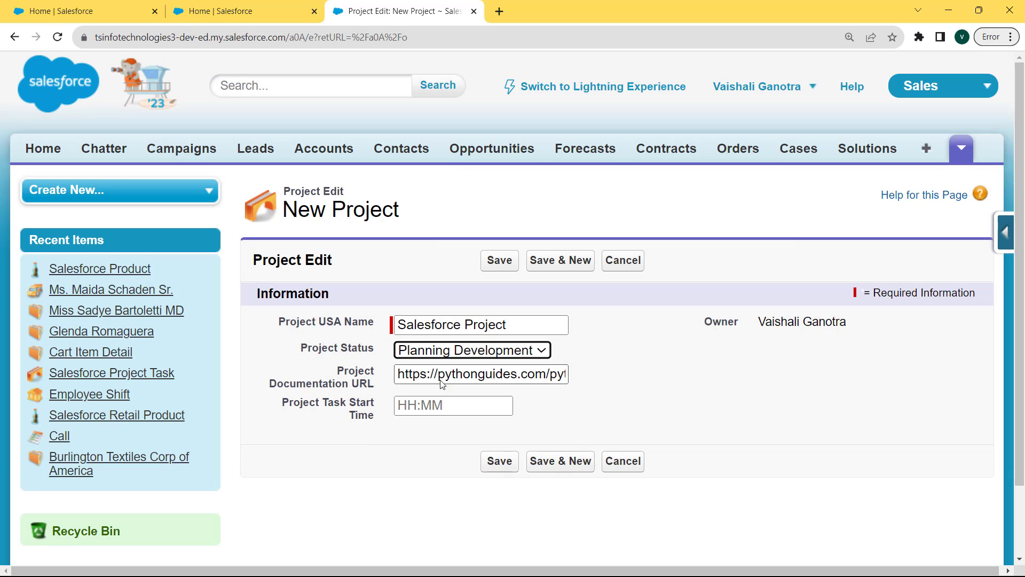
pyautogui.moveTo(397, 374); pyautogui.dragTo(574, 376)
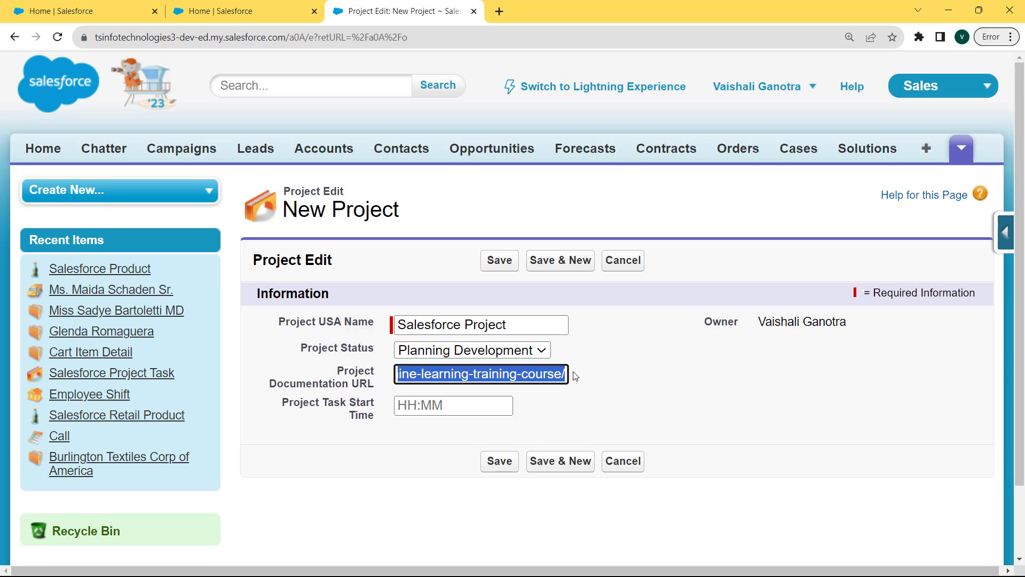
pyautogui.click(456, 407)
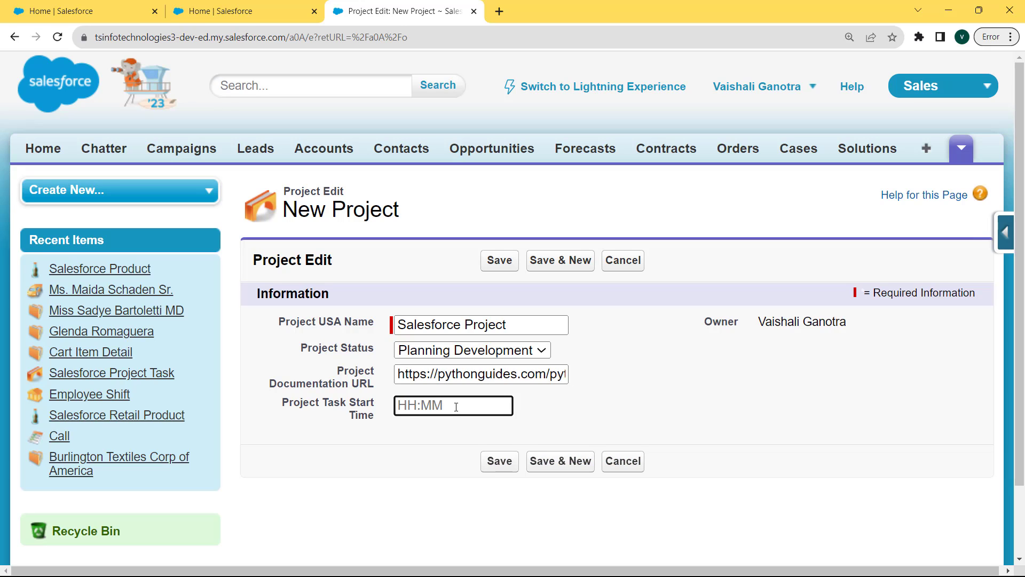
pyautogui.write('9:00')
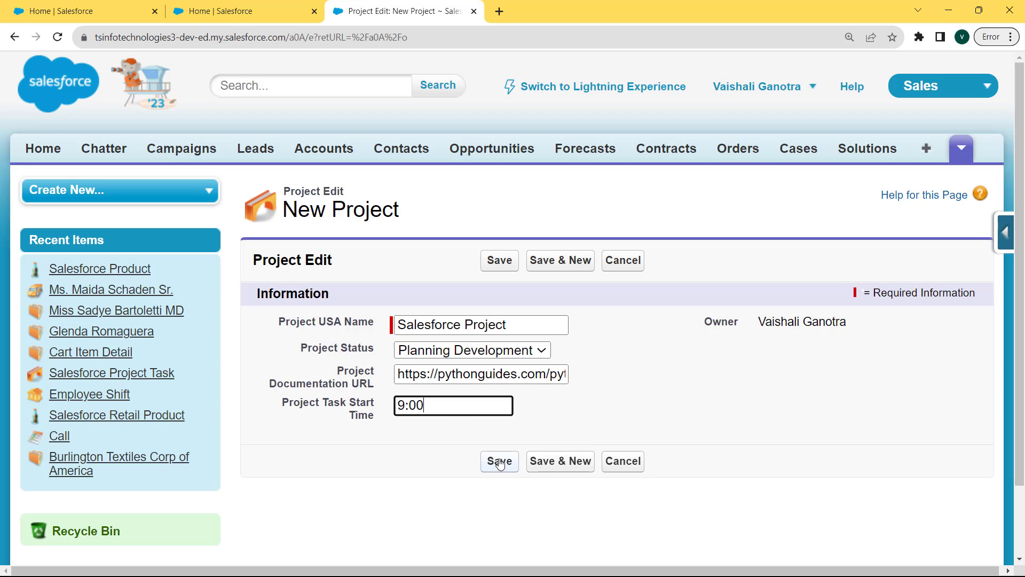
pyautogui.click(499, 463)
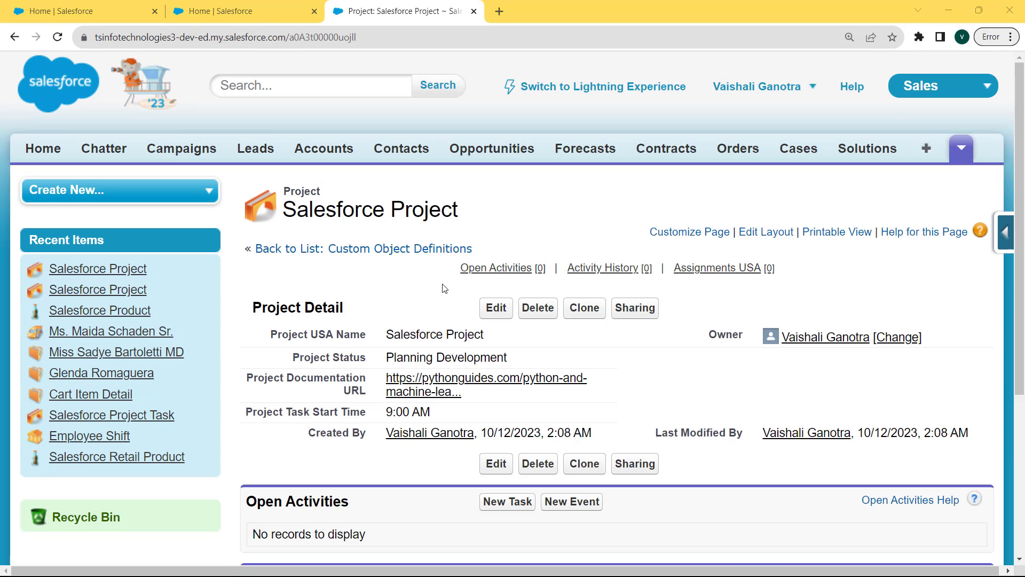